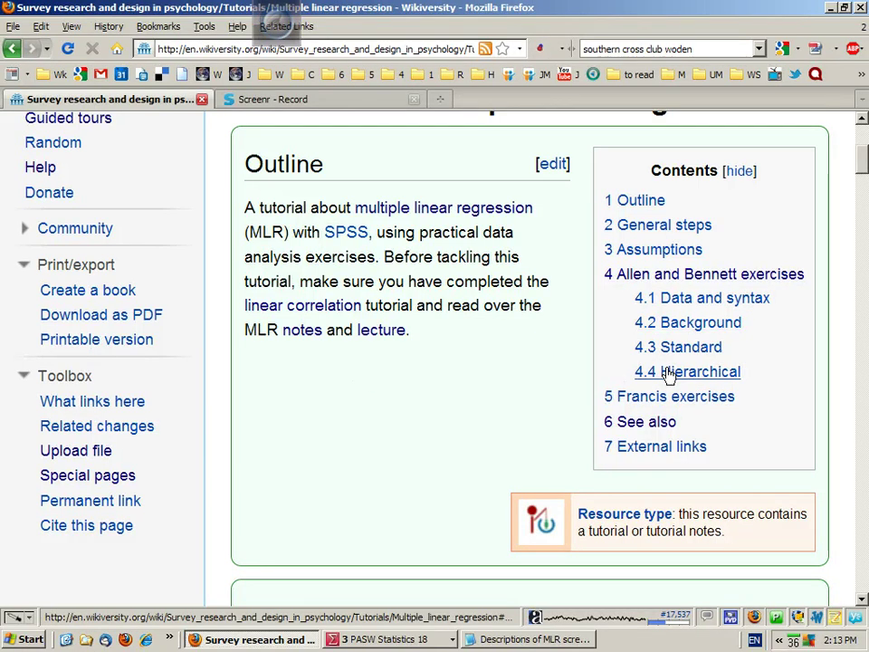
Step: Jump to section 4.4 Hierarchical, view its Compliance predictor diagram, then return to PASW
click(667, 373)
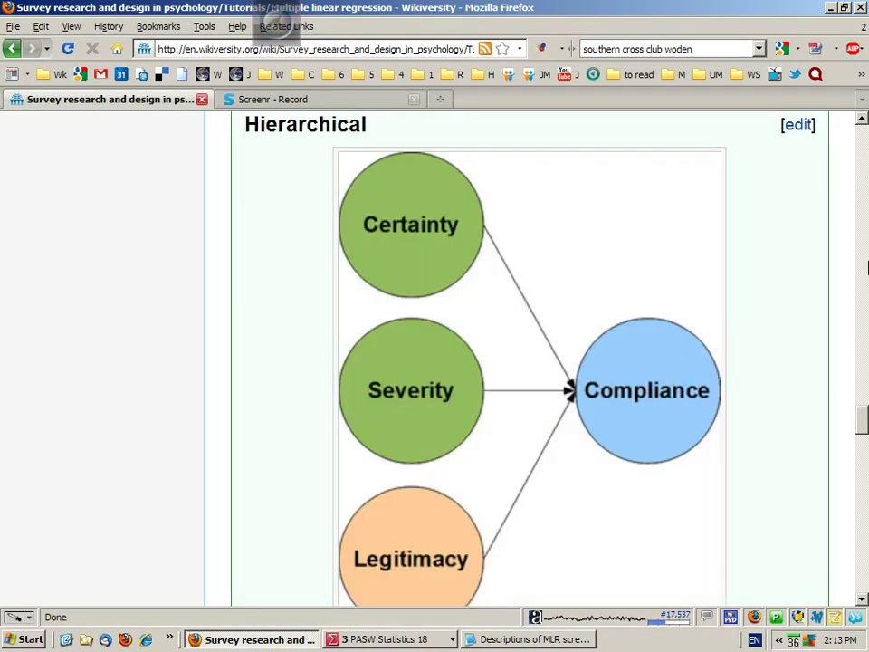
click(861, 600)
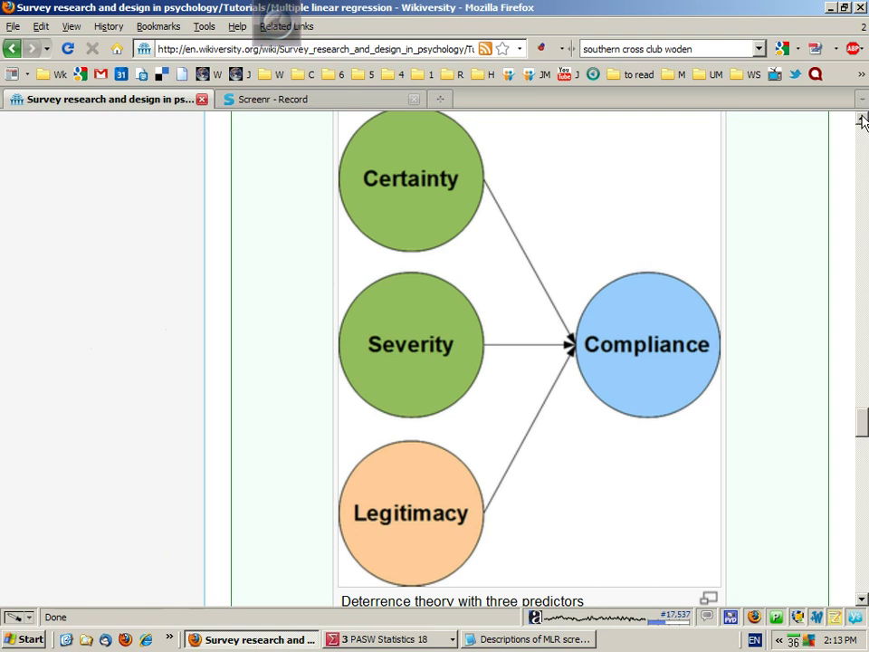
click(861, 120)
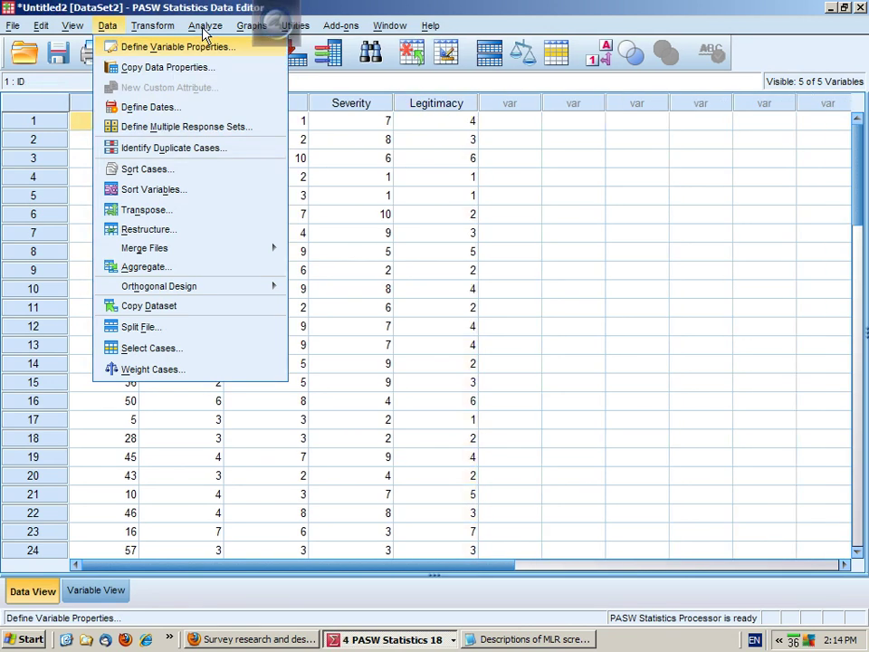
Step: Start a Linear Regression with Compliance as the dependent variable
click(204, 27)
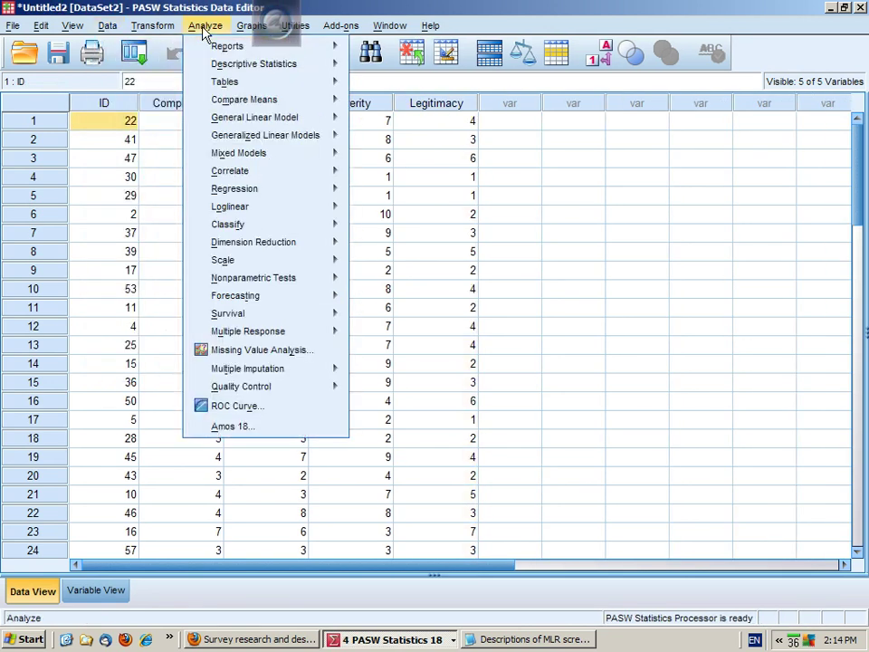
mouse_move(279, 188)
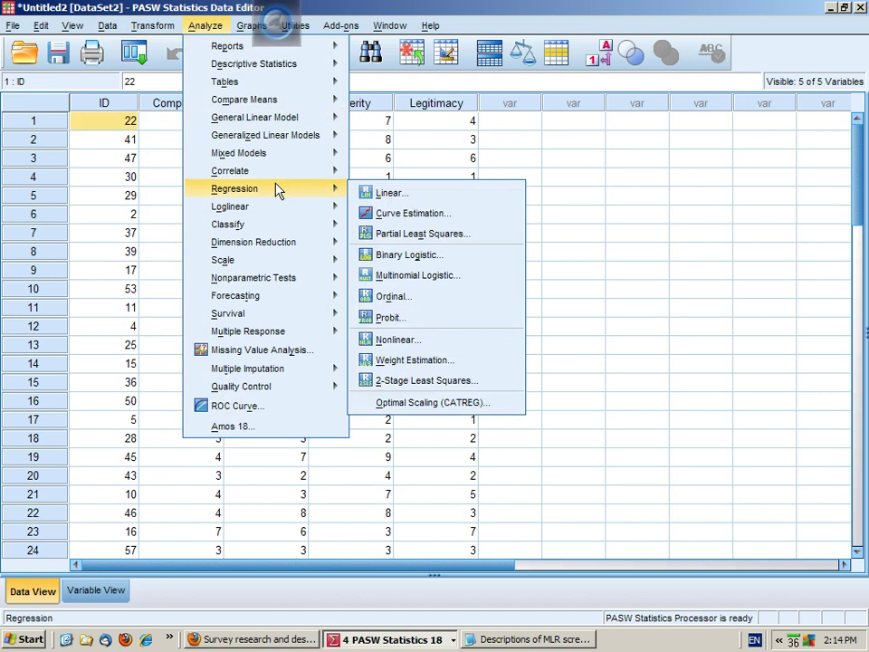
click(390, 193)
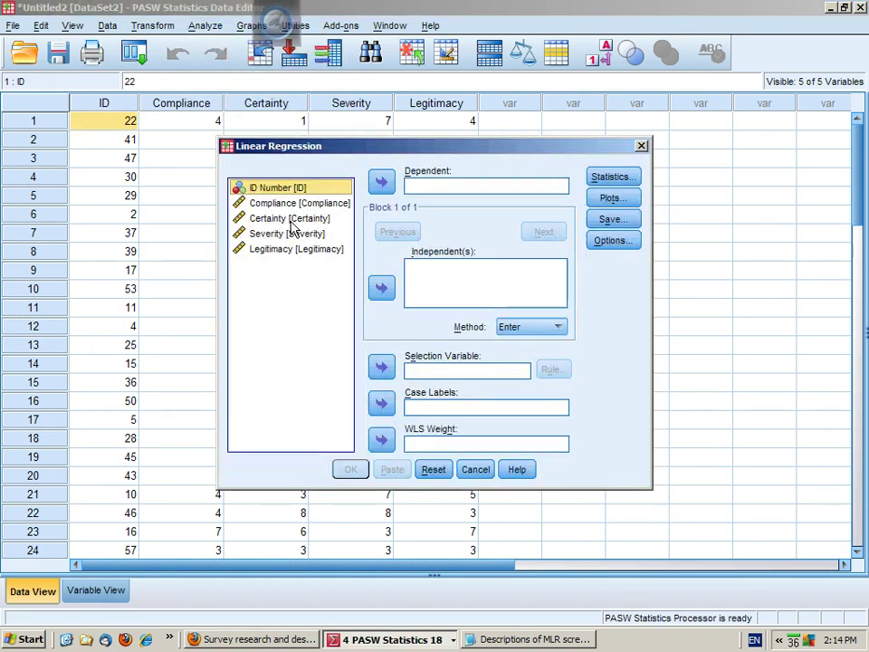
click(291, 220)
click(348, 201)
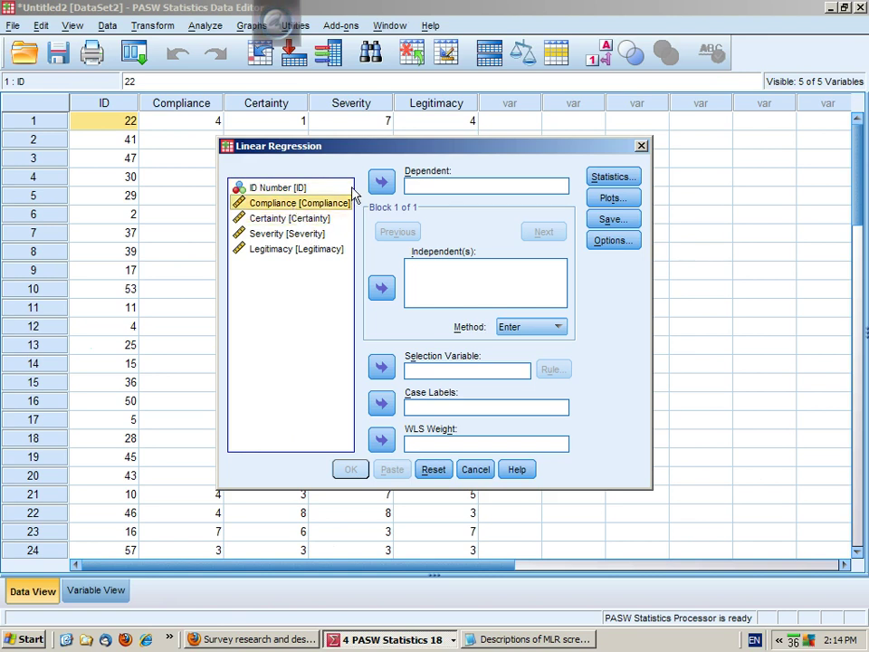
double_click(337, 201)
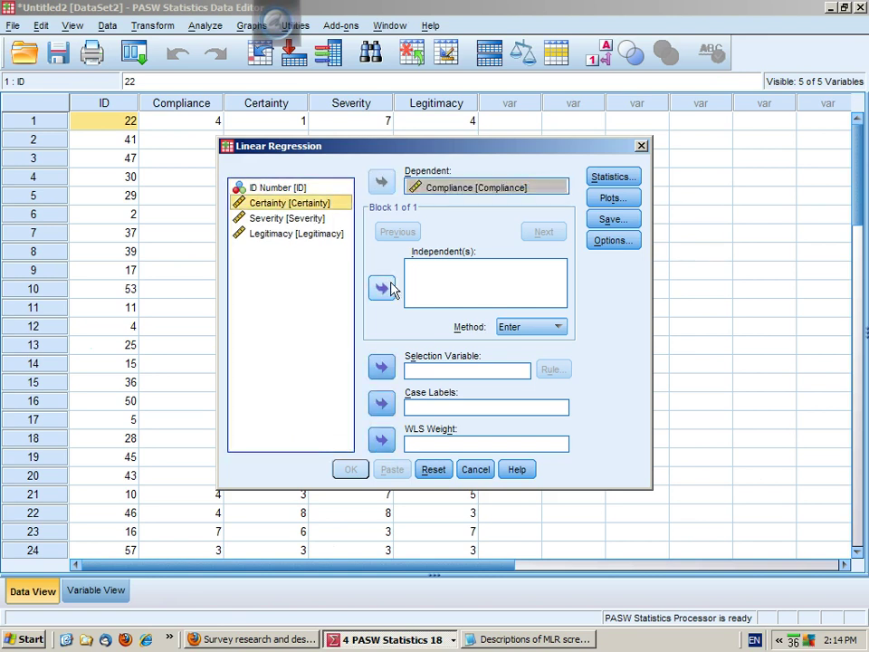
Step: Enter Certainty and Severity as block 1 predictors and Legitimacy as block 2
click(384, 286)
click(304, 225)
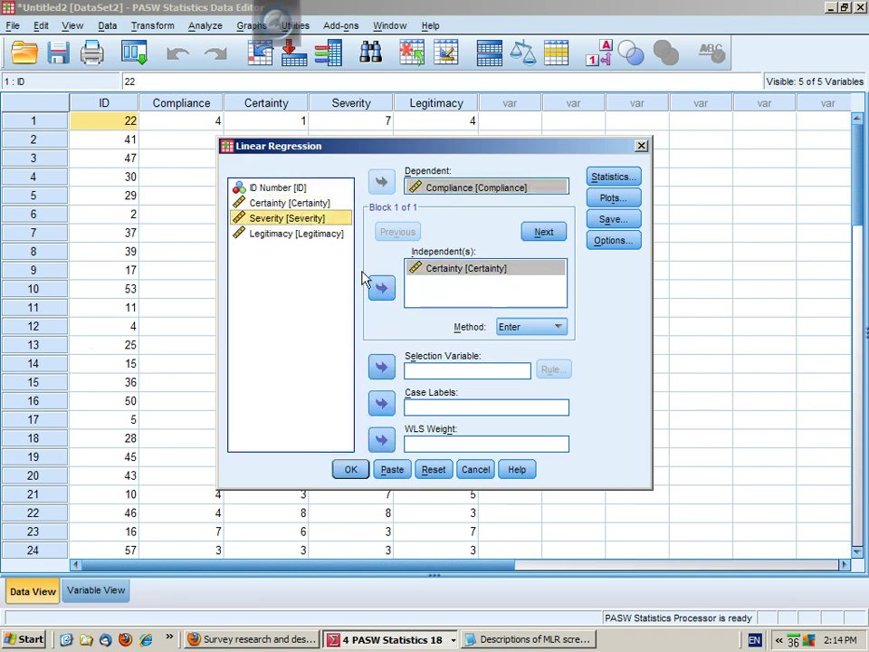
click(381, 287)
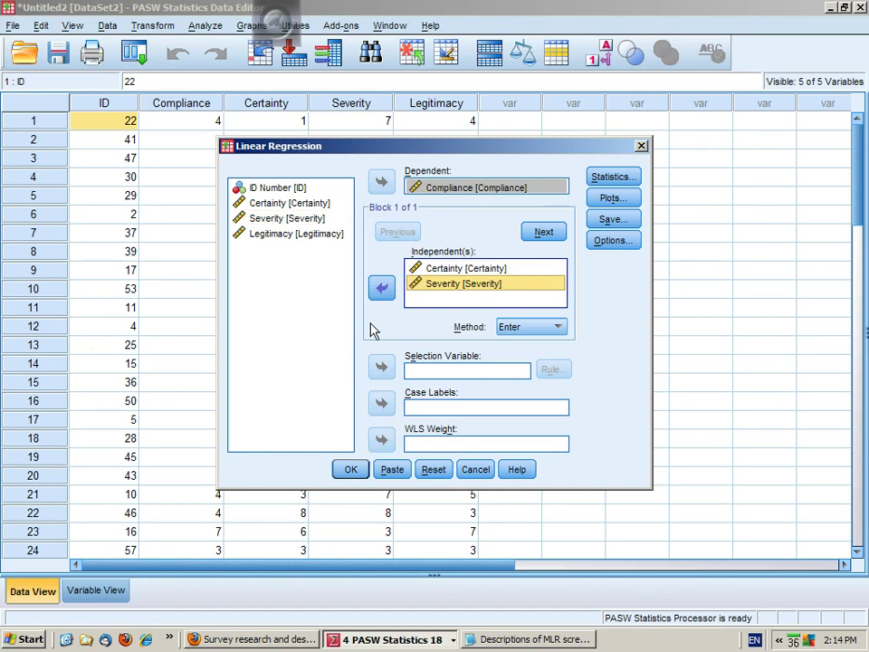
click(543, 234)
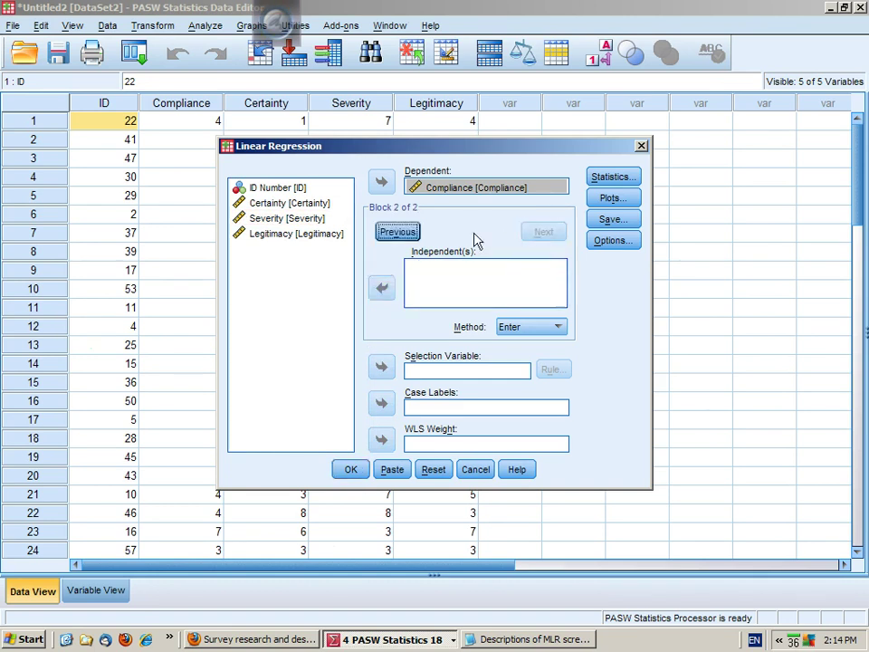
click(297, 235)
click(381, 289)
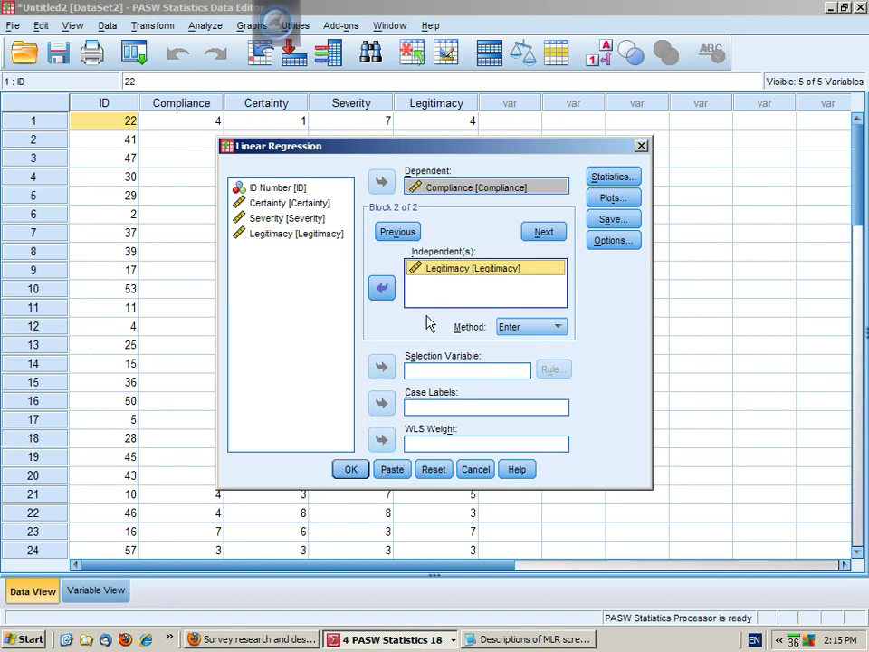
click(479, 188)
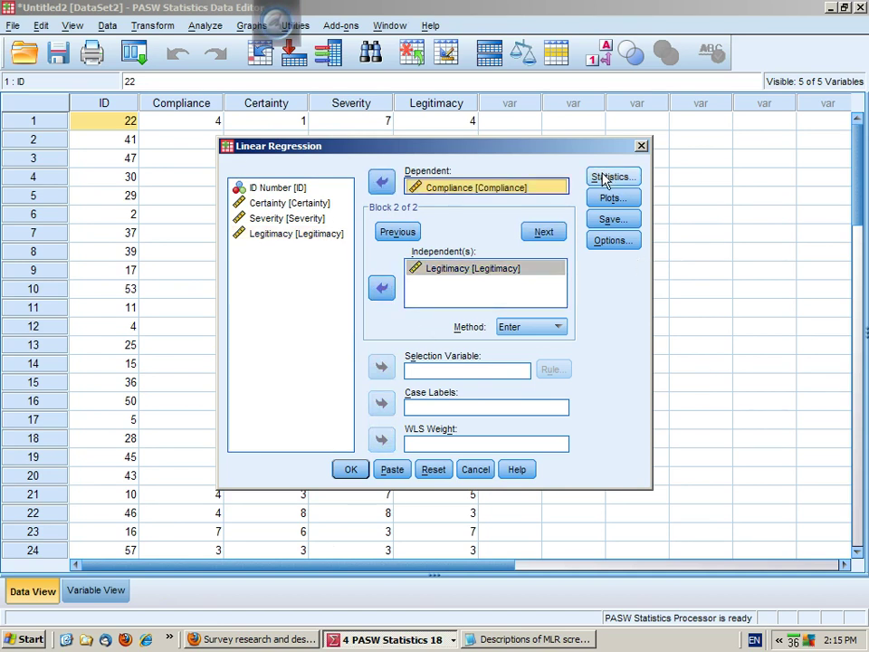
Step: Tick descriptives, part and partial correlations, collinearity diagnostics, confidence intervals and R squared change
click(604, 178)
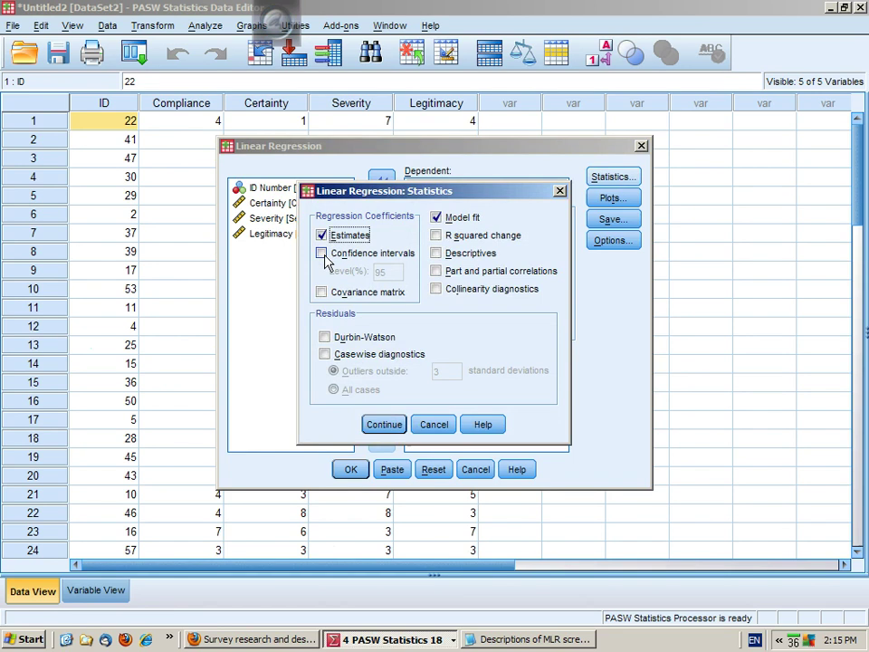
click(437, 255)
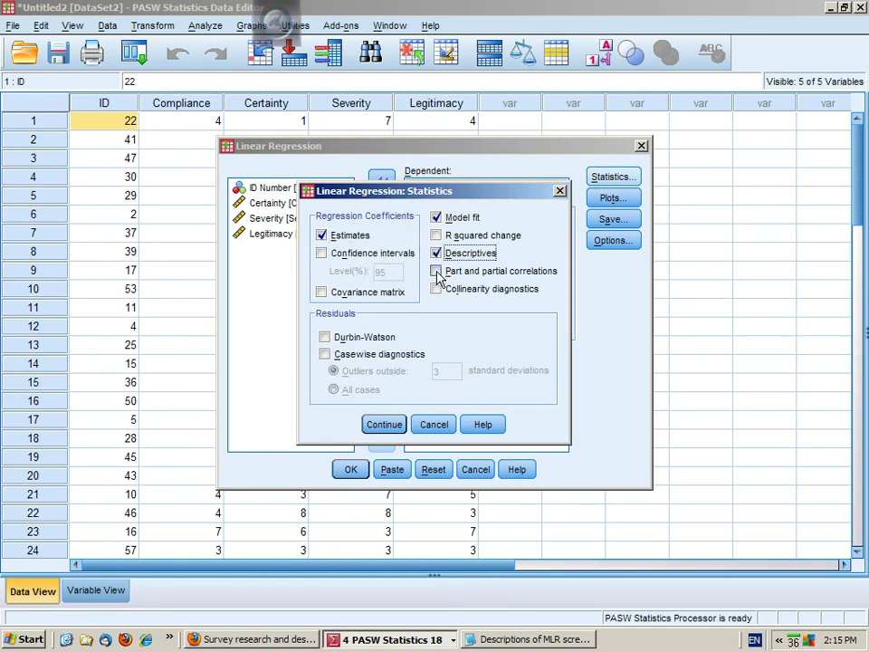
click(435, 271)
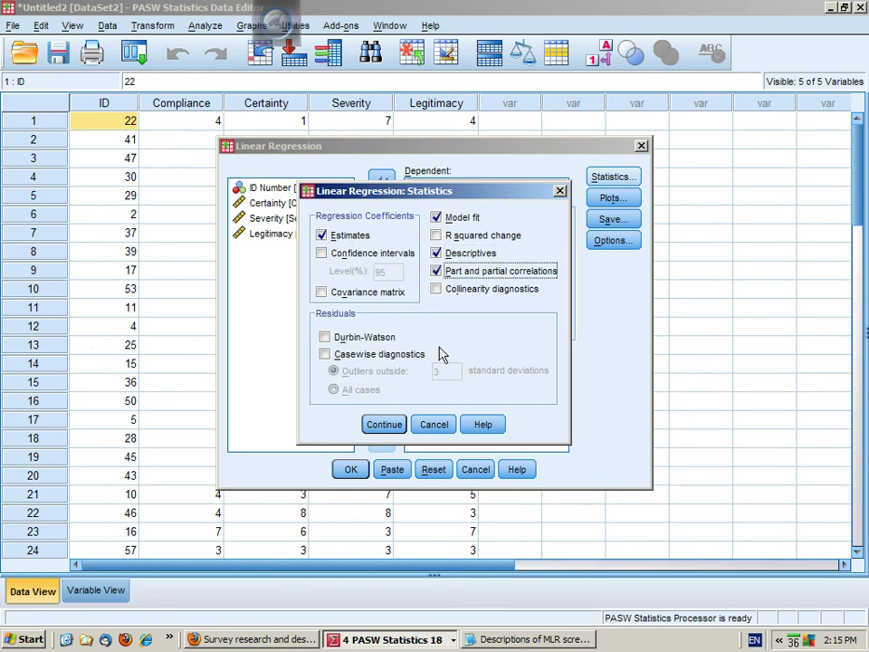
click(436, 290)
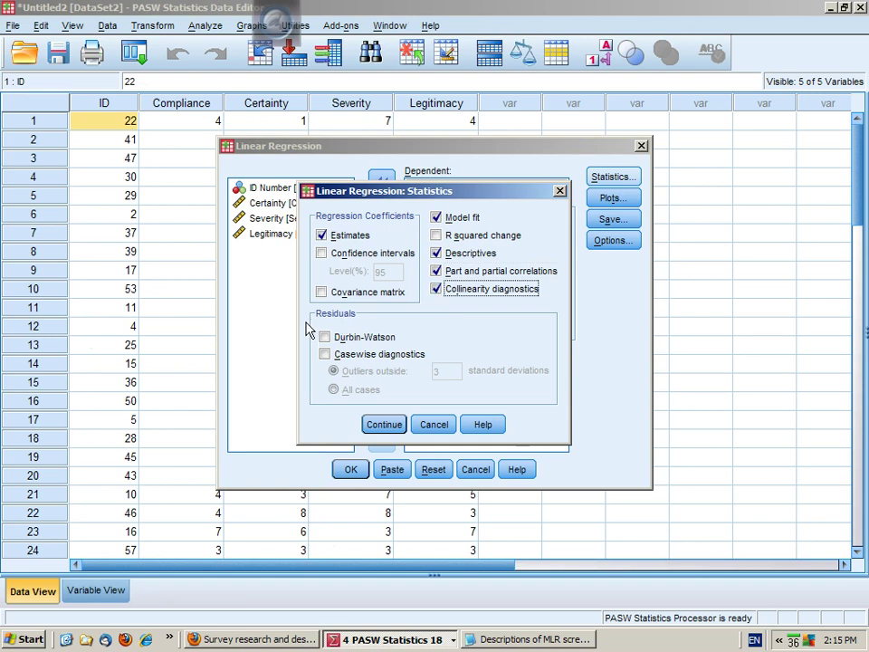
click(322, 254)
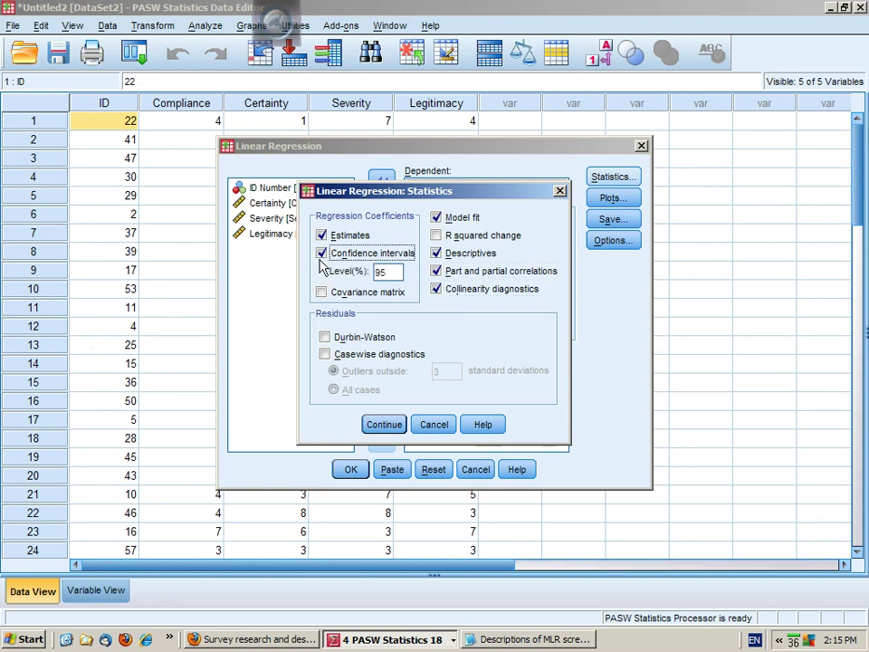
click(436, 236)
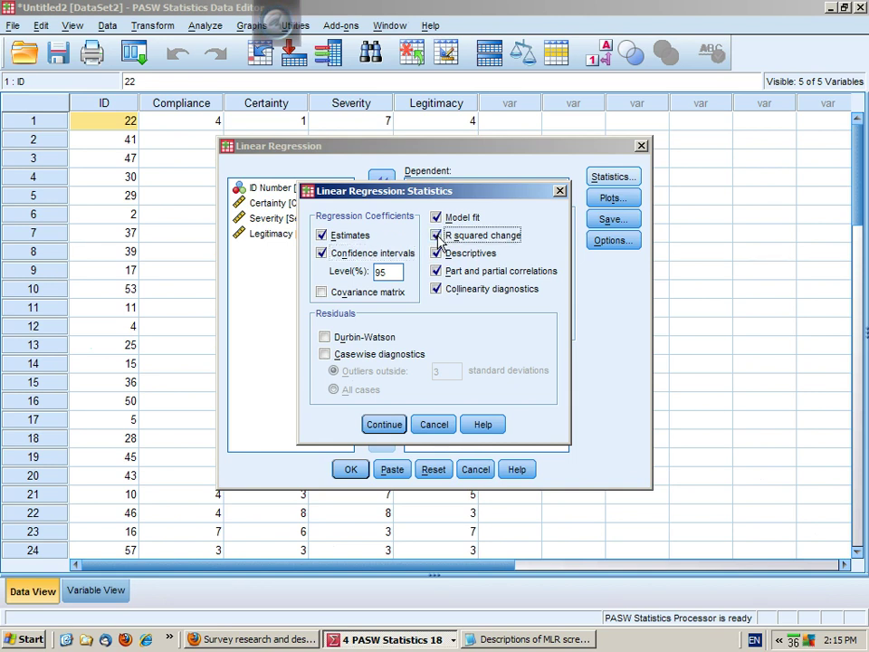
Step: Add a residual histogram, normal probability plot, and *ZRESID (Y) by *ZPRED (X) scatterplot
click(385, 425)
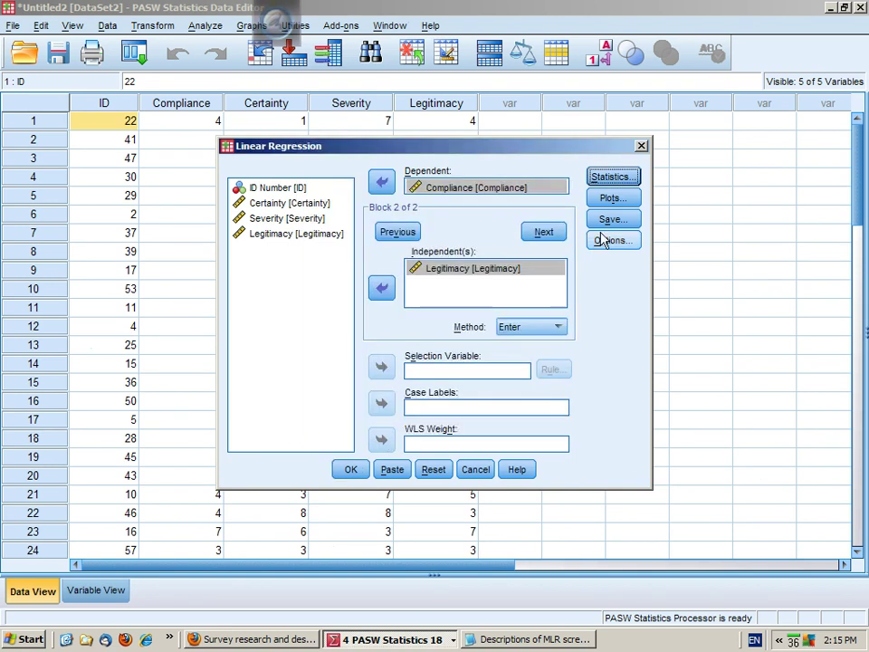
click(611, 204)
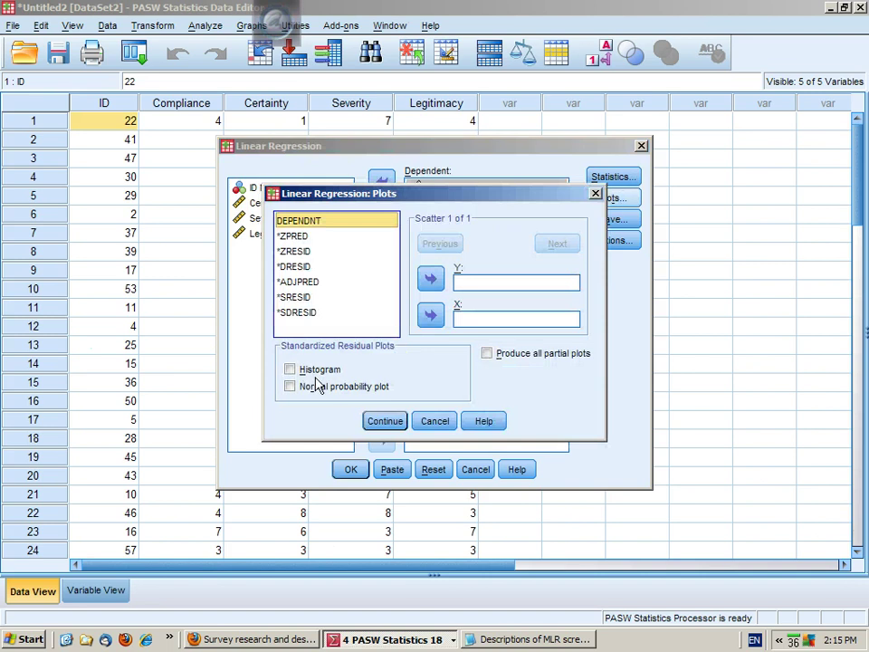
click(291, 369)
click(306, 389)
click(301, 238)
click(431, 309)
click(298, 251)
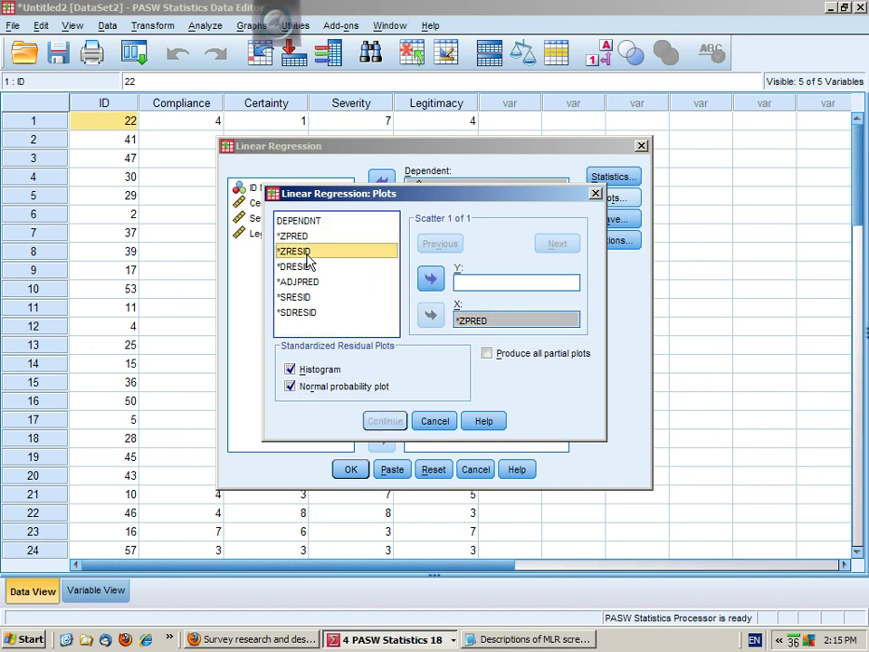
click(429, 280)
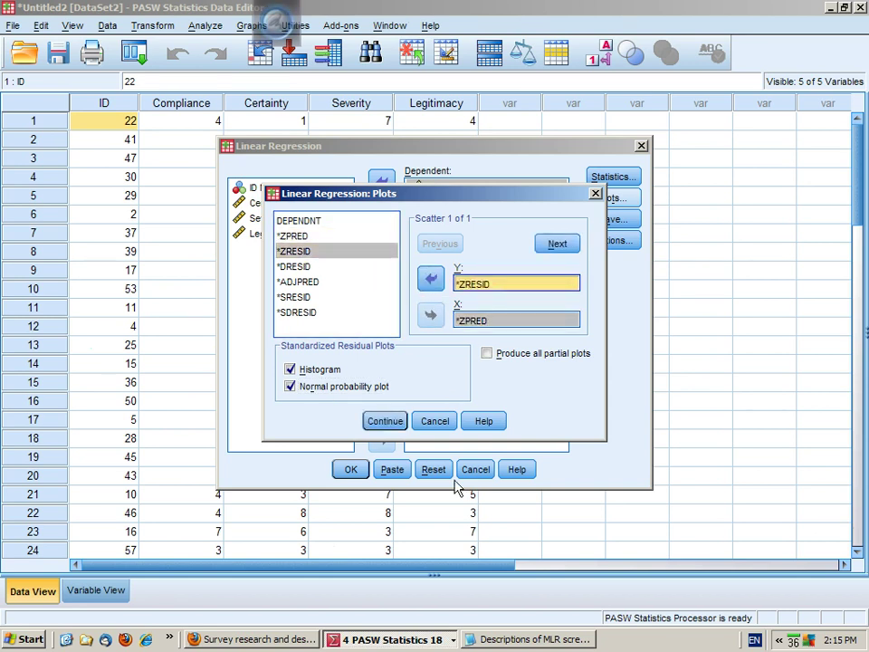
click(385, 421)
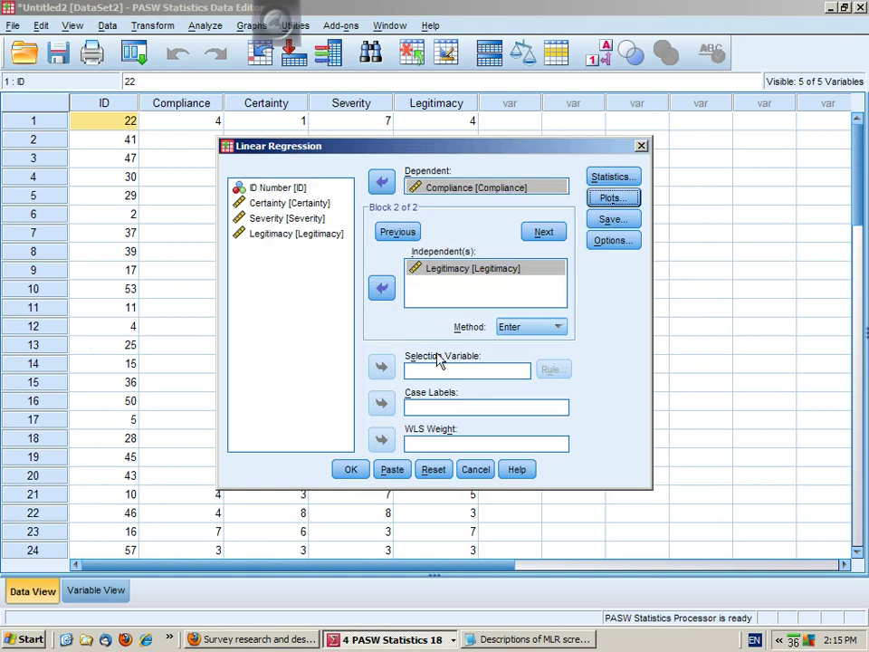
Step: Save Mahalanobis distances and paste the REGRESSION command into the syntax file
click(609, 219)
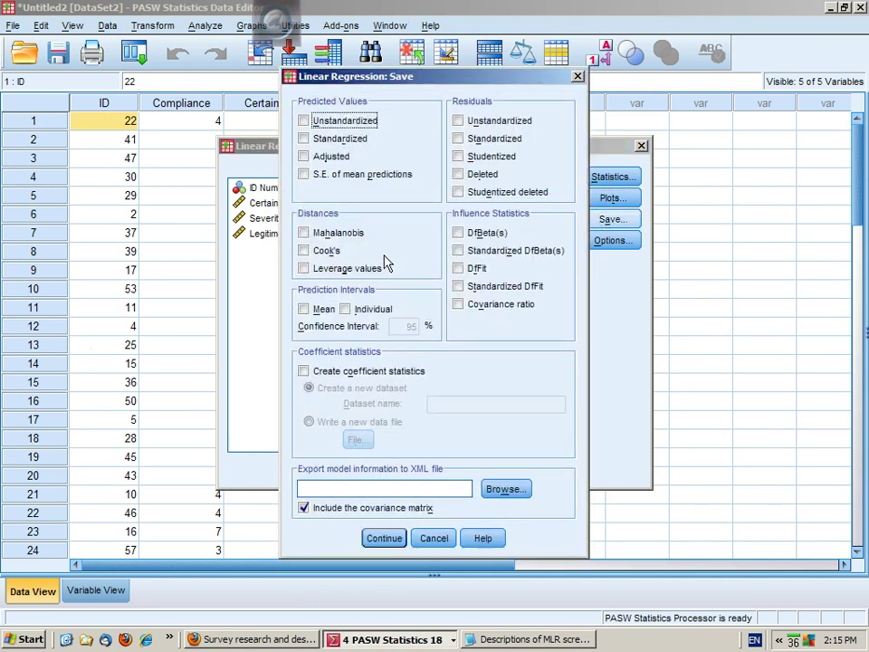
click(304, 233)
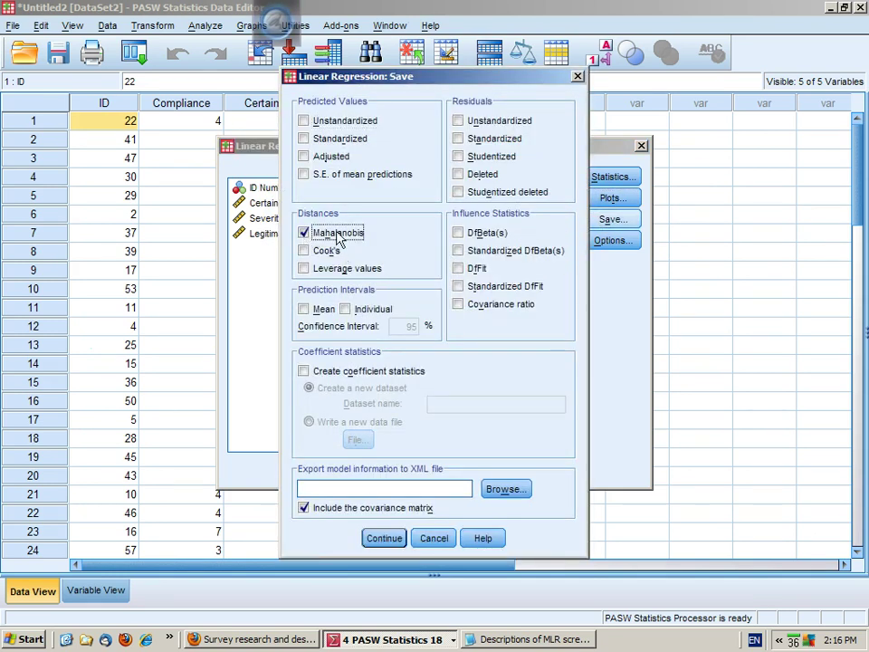
click(384, 538)
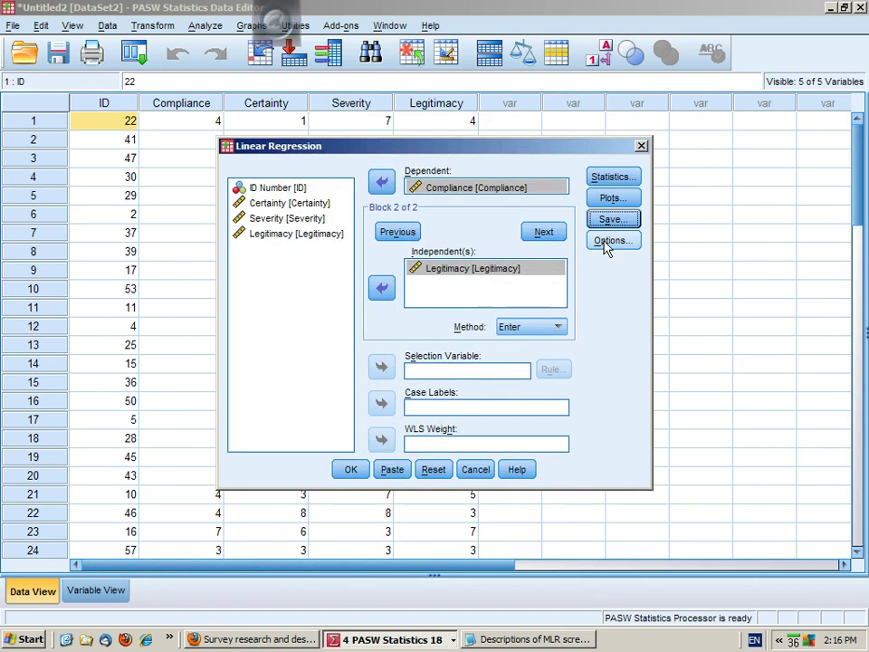
click(392, 469)
Step: Run the pasted REGRESSION command from the syntax window, adding MAH_1 to the data
click(389, 25)
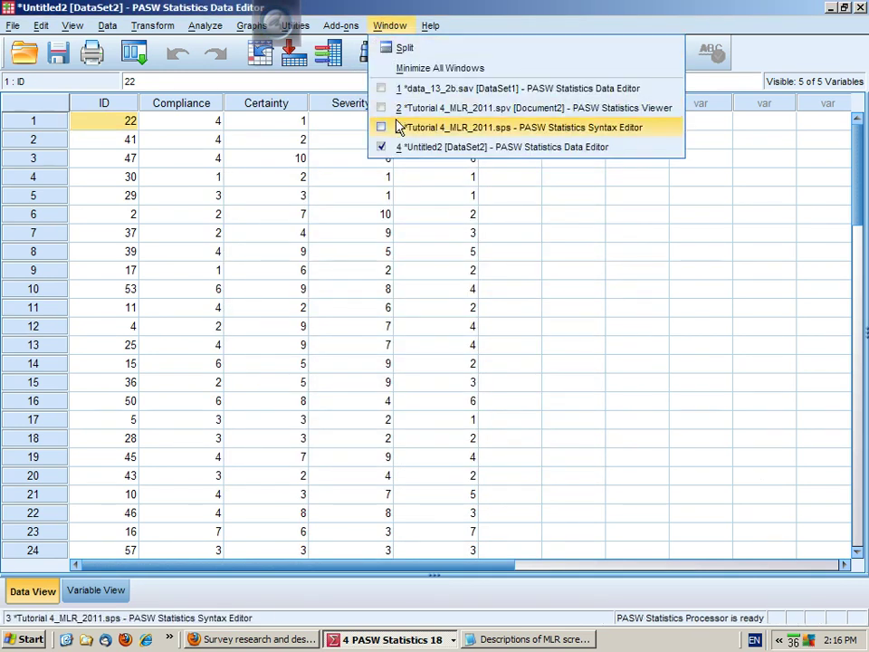
click(394, 143)
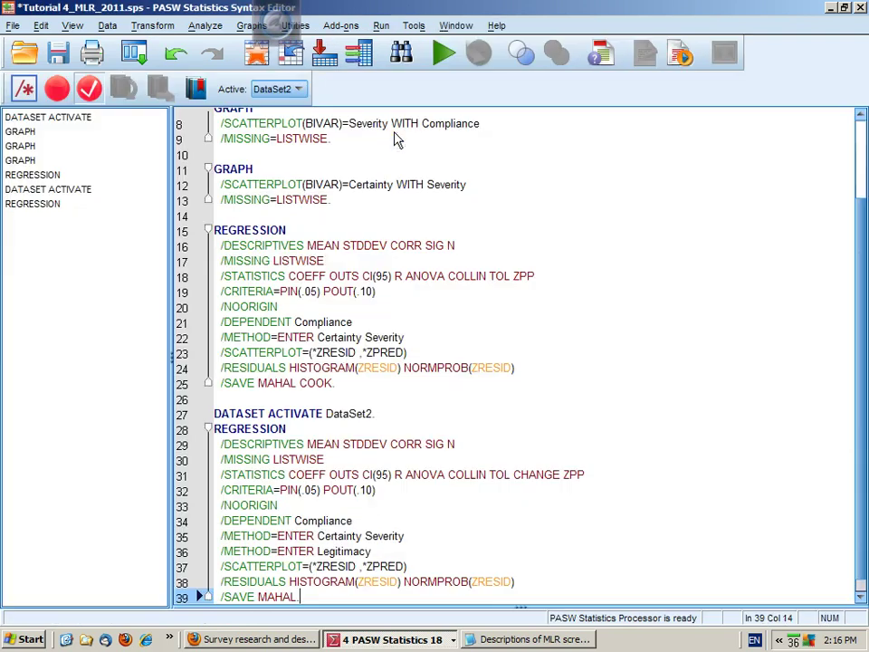
click(443, 52)
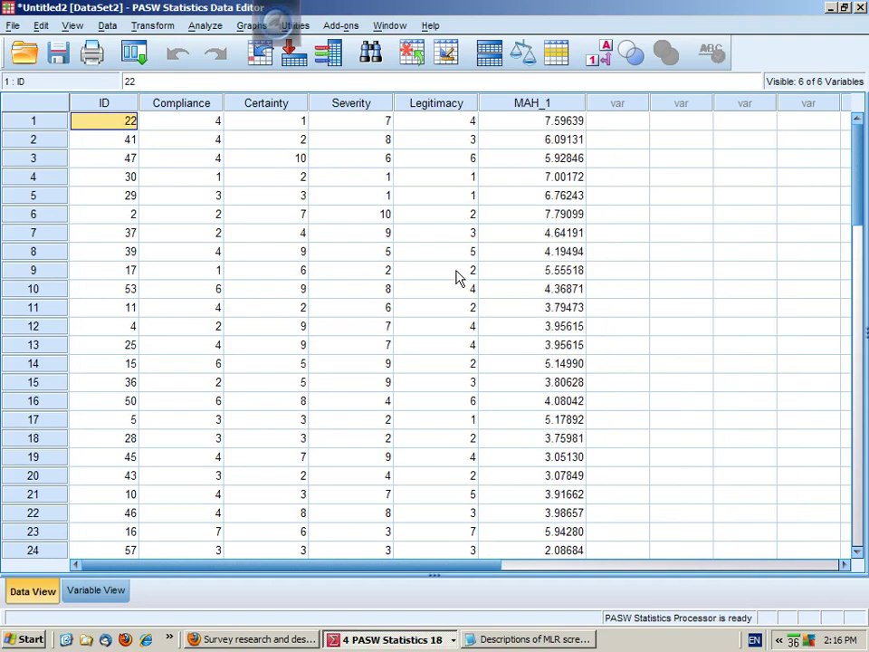
click(389, 25)
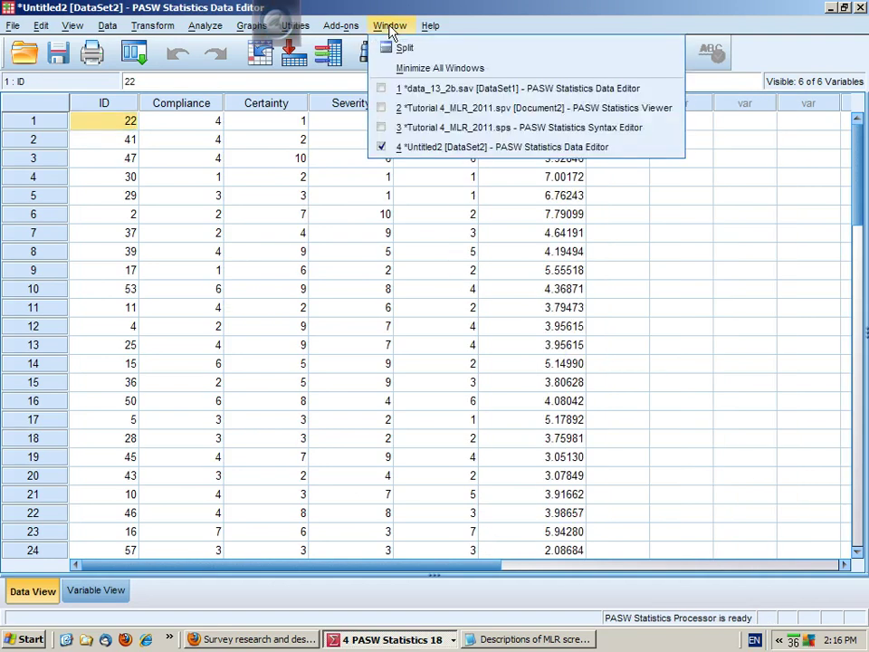
Step: Open the latest Regression output and select its Correlations table (Legitimacy–Compliance .545)
click(409, 110)
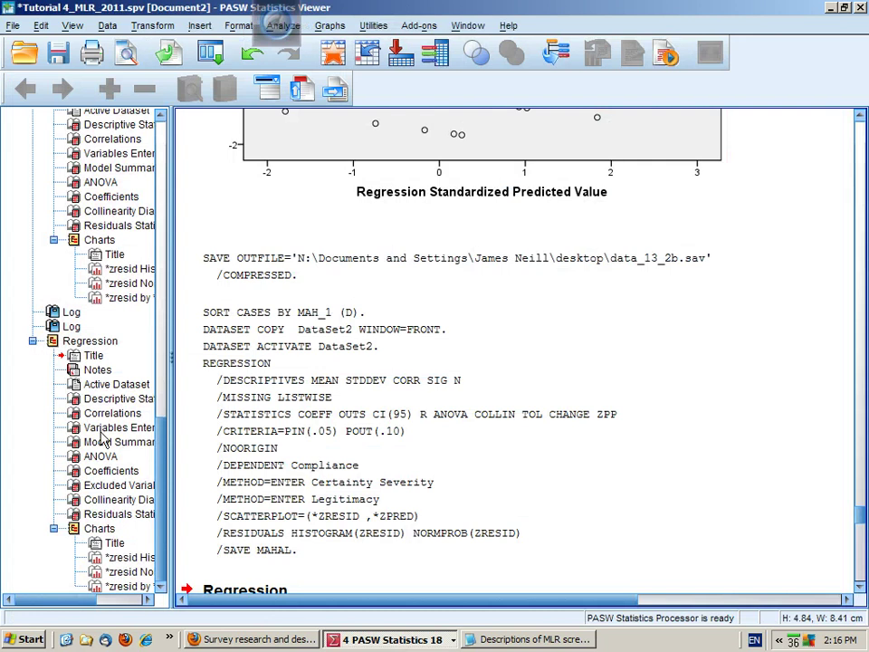
click(89, 340)
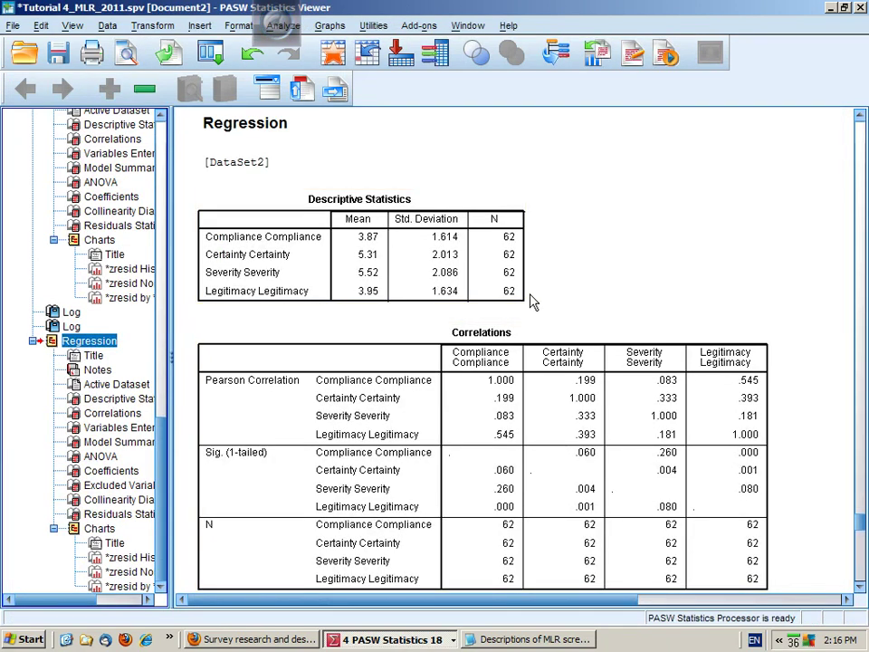
click(861, 587)
click(860, 586)
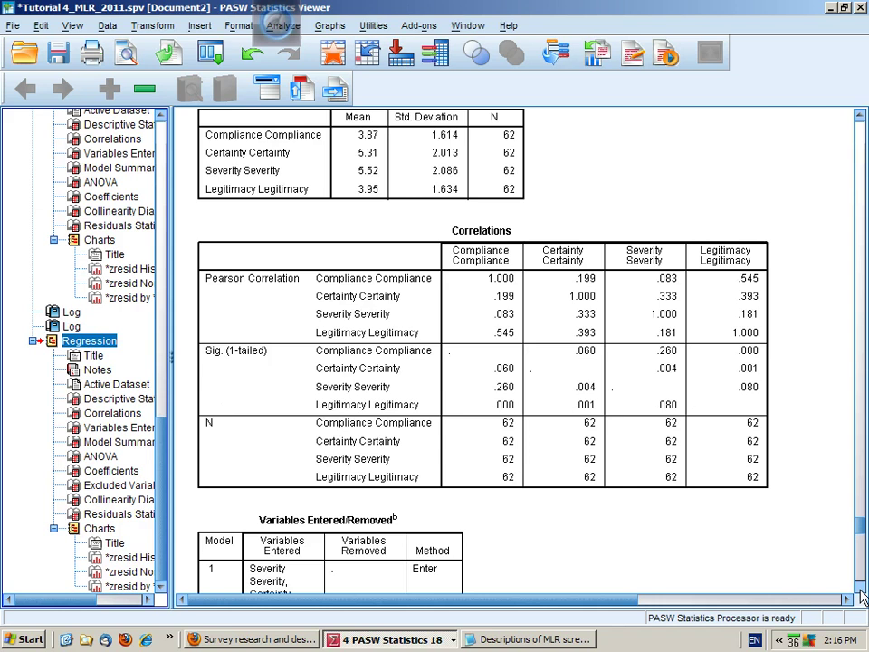
click(860, 590)
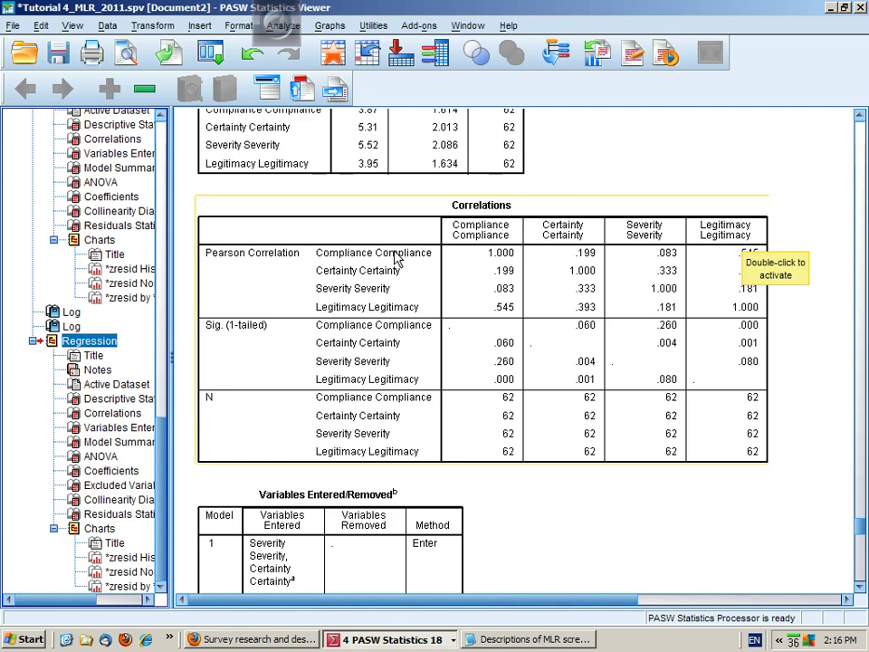
click(825, 292)
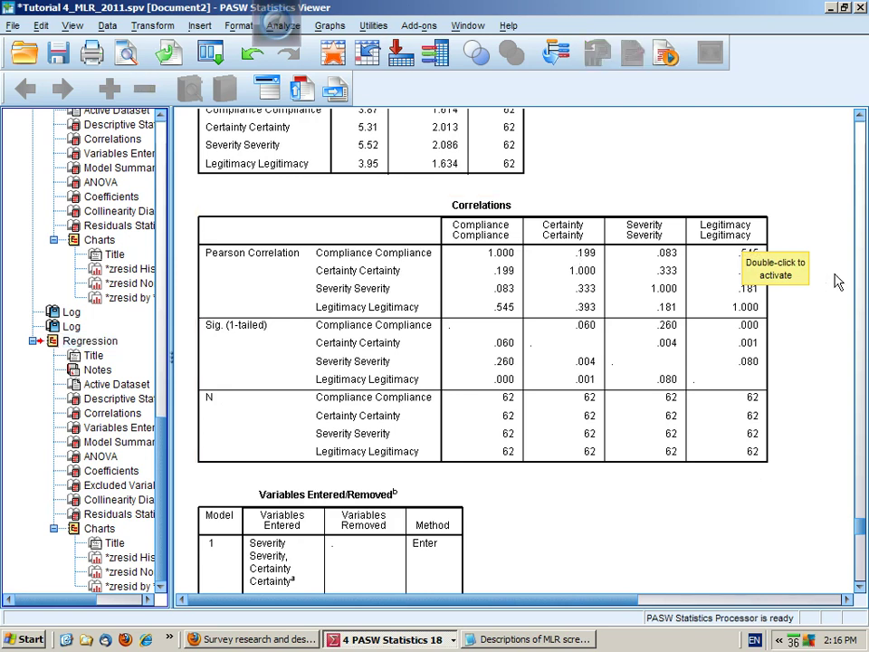
click(745, 275)
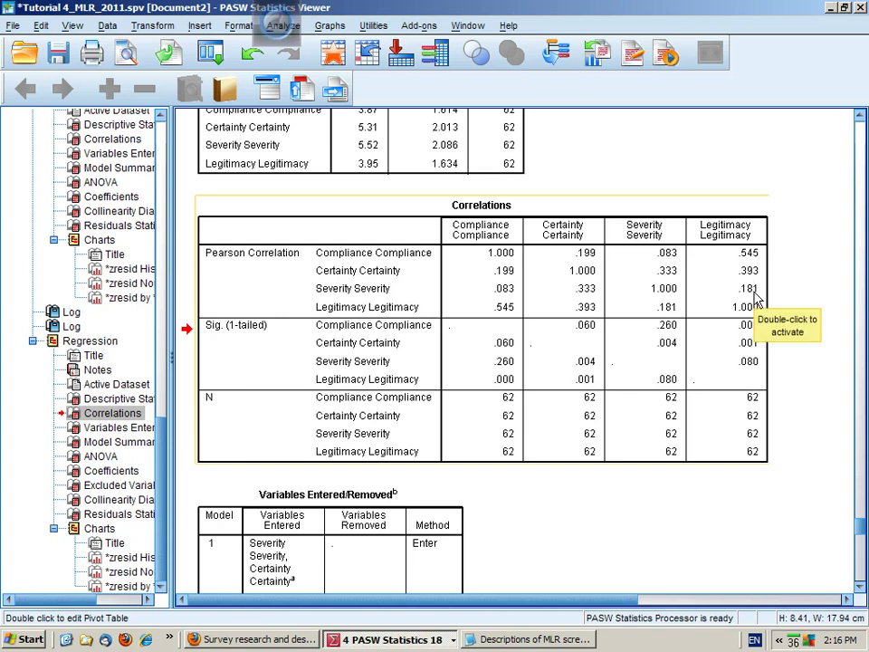
Step: Bring Firefox's Wikiversity diagram of Certainty, Severity and Legitimacy predicting Compliance to front
key(super+d)
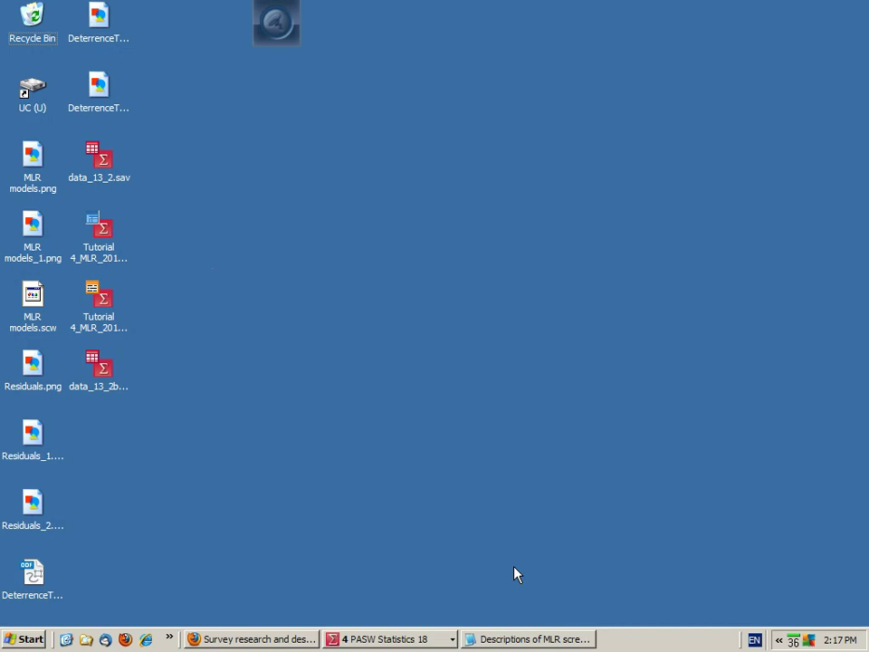
key(super)
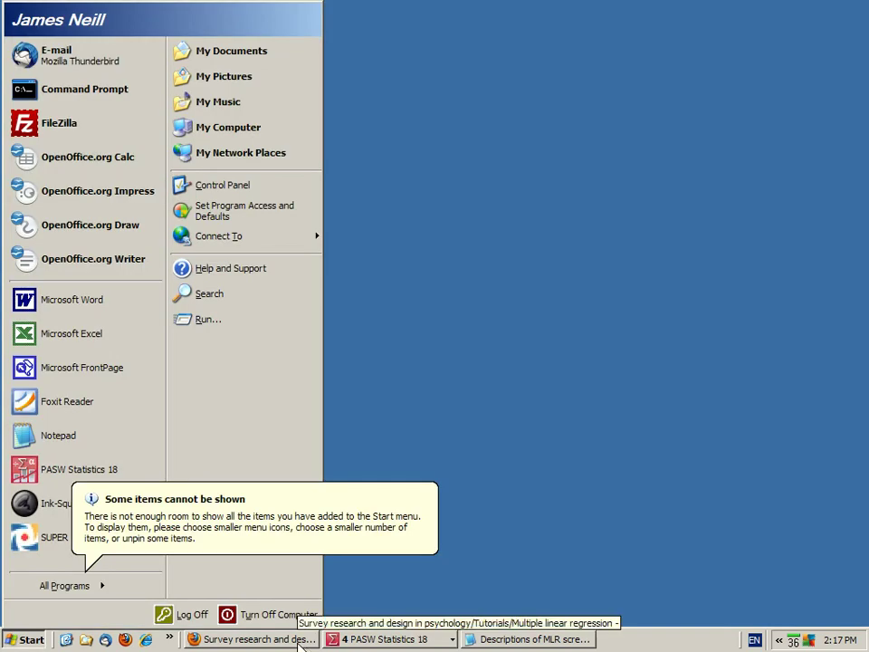
click(298, 645)
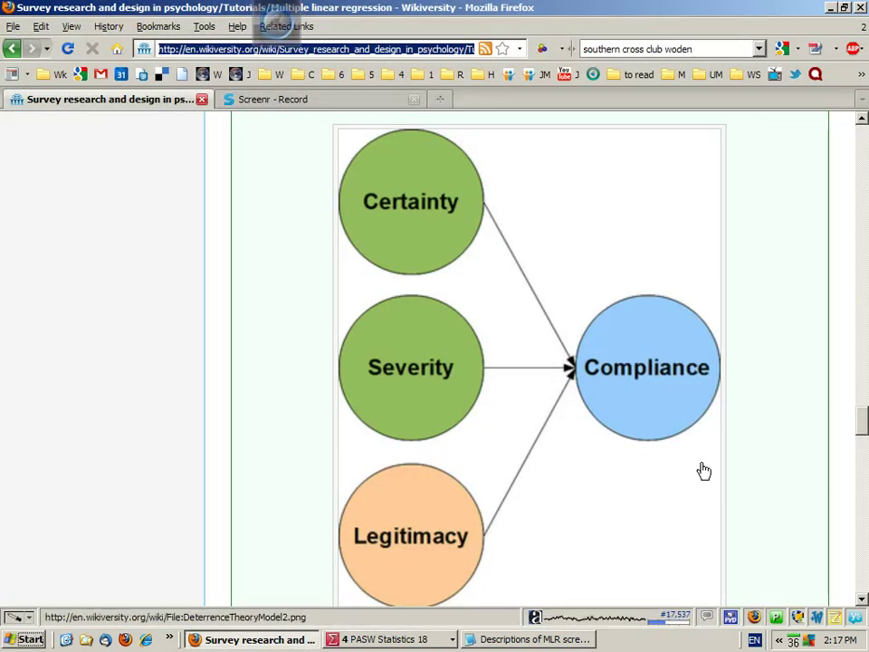
click(416, 631)
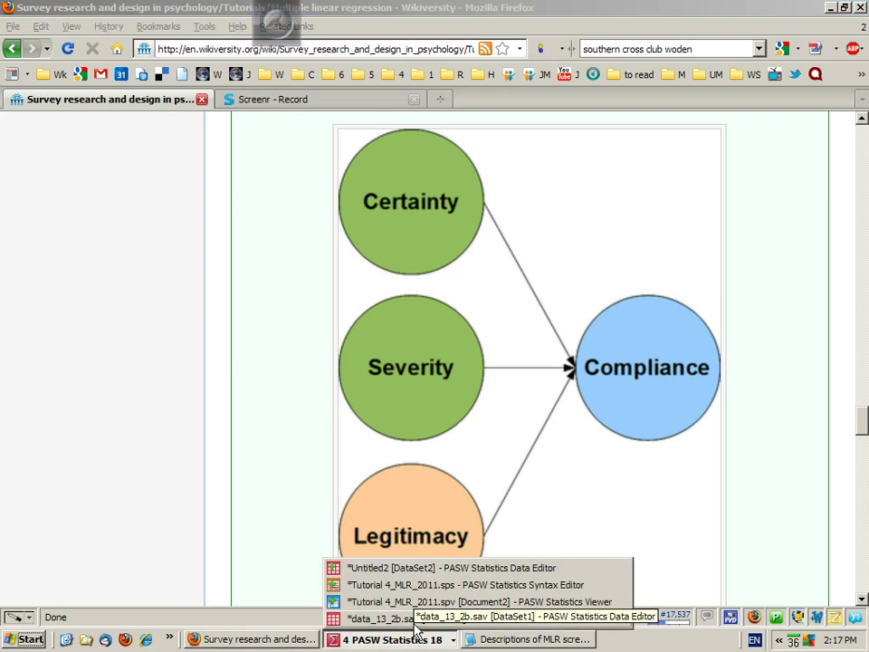
Step: Show the Model Summary's Change Statistics: R Square change .257, F Change 21.196, Sig. .000
click(426, 601)
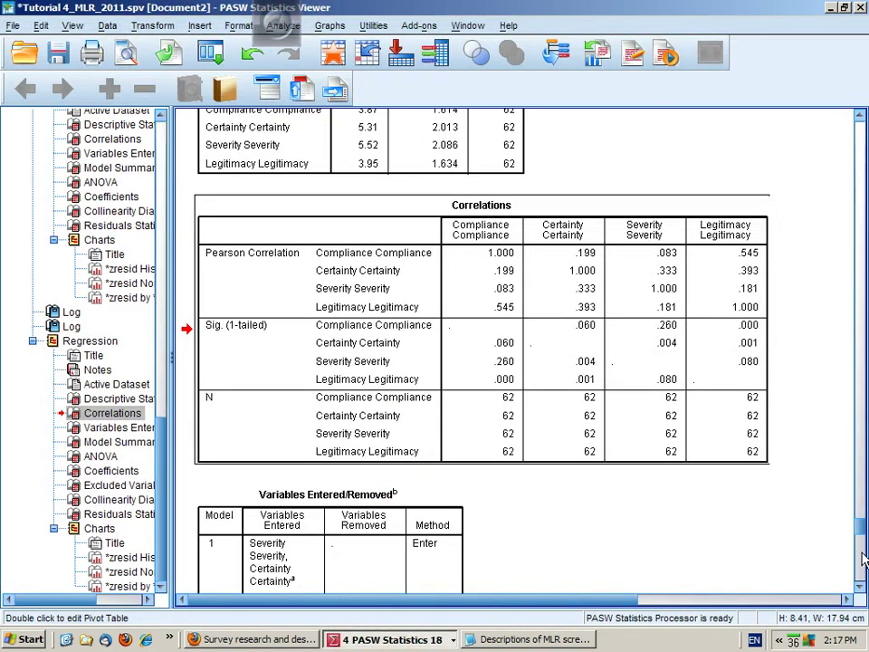
scroll(863, 588, down, 6)
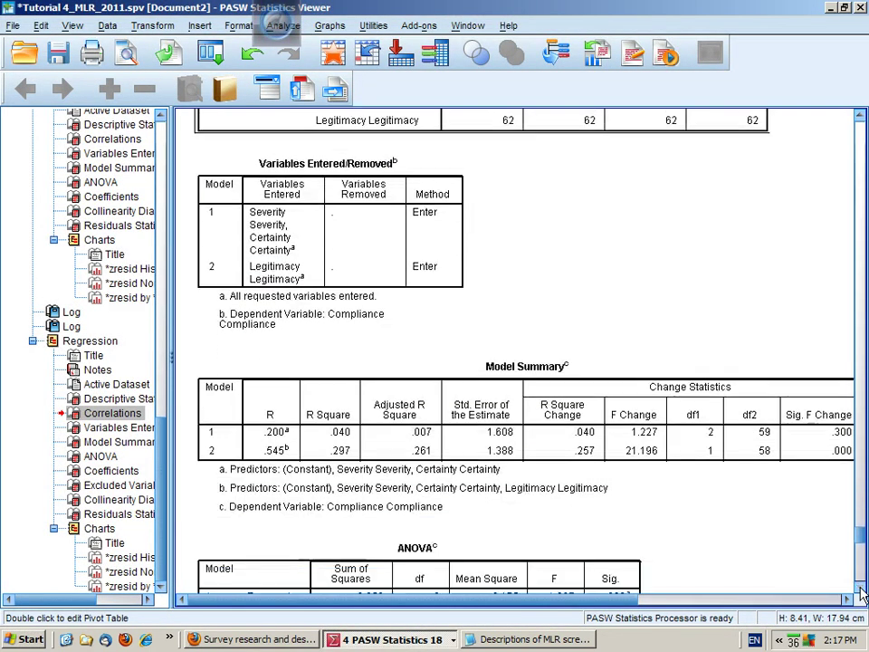
scroll(862, 589, down, 1)
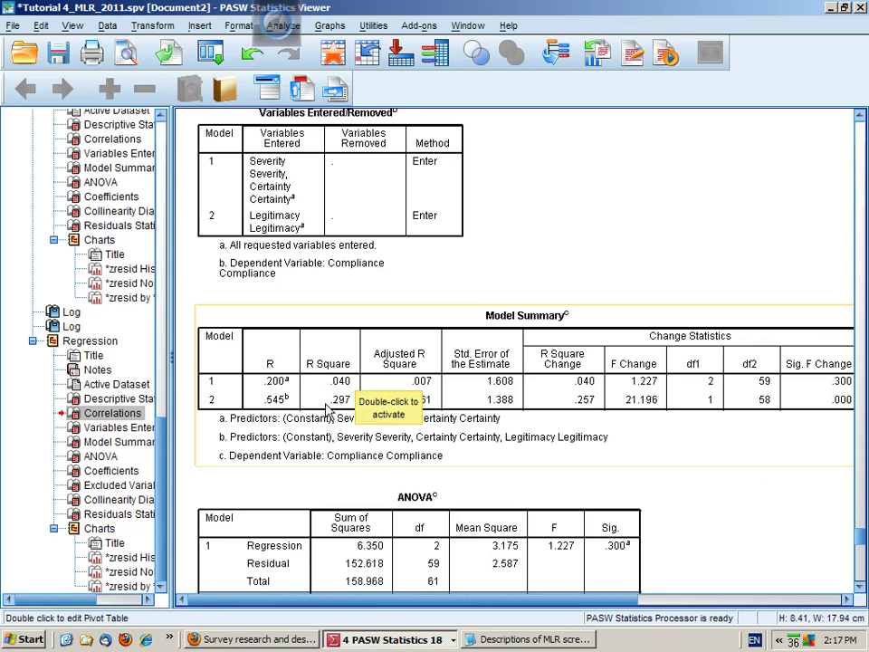
click(860, 593)
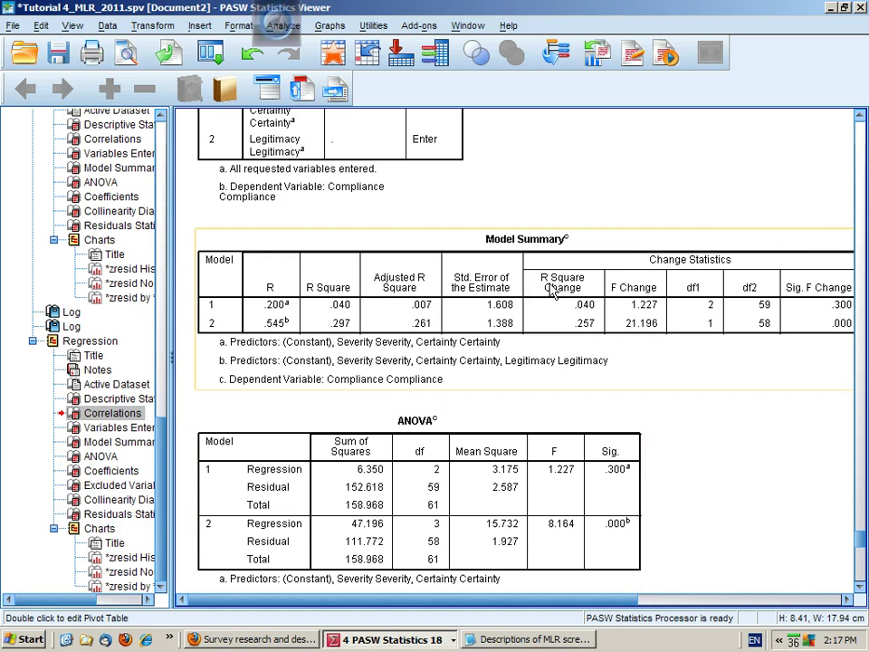
click(599, 343)
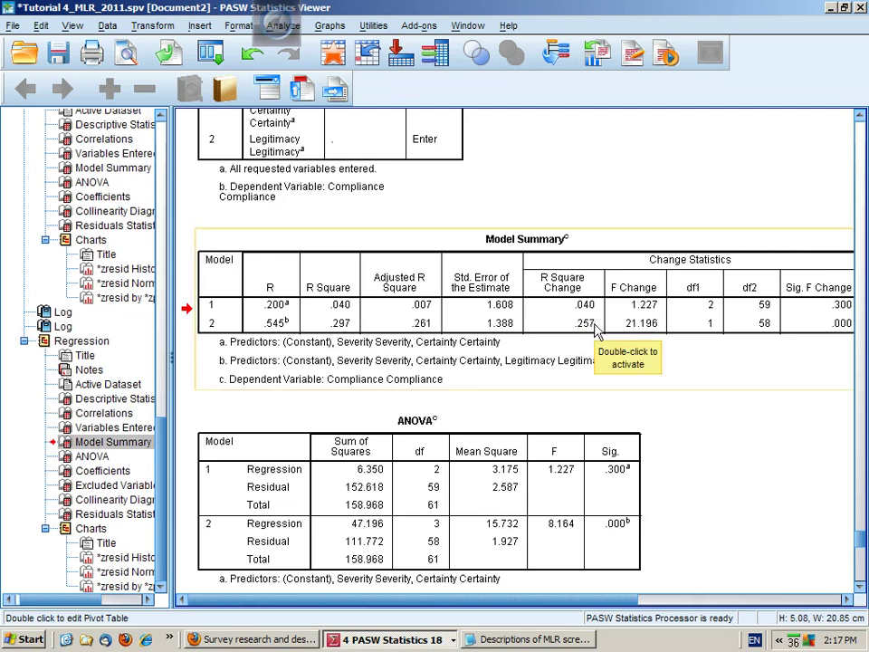
drag(498, 600, 565, 600)
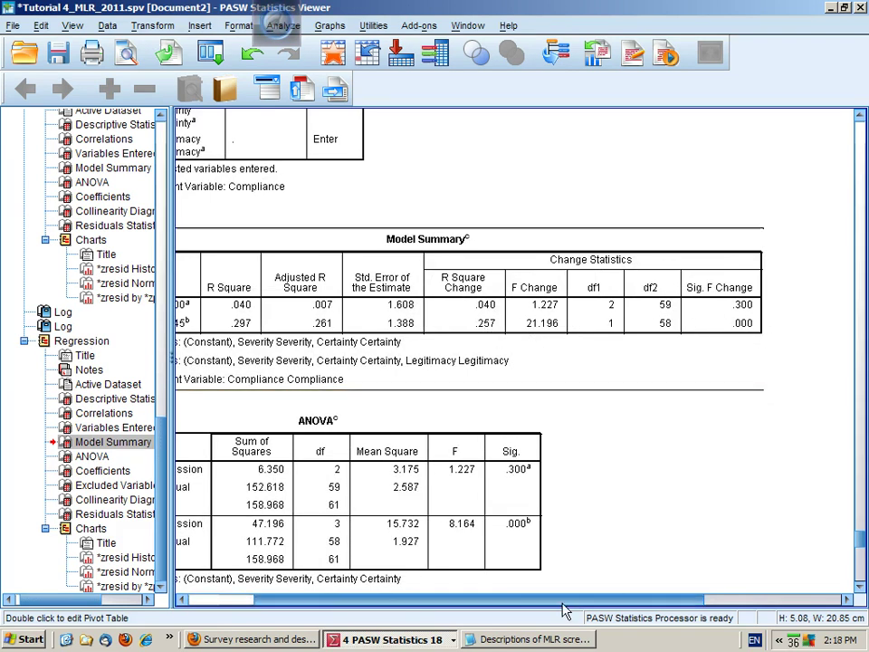
drag(562, 607, 507, 612)
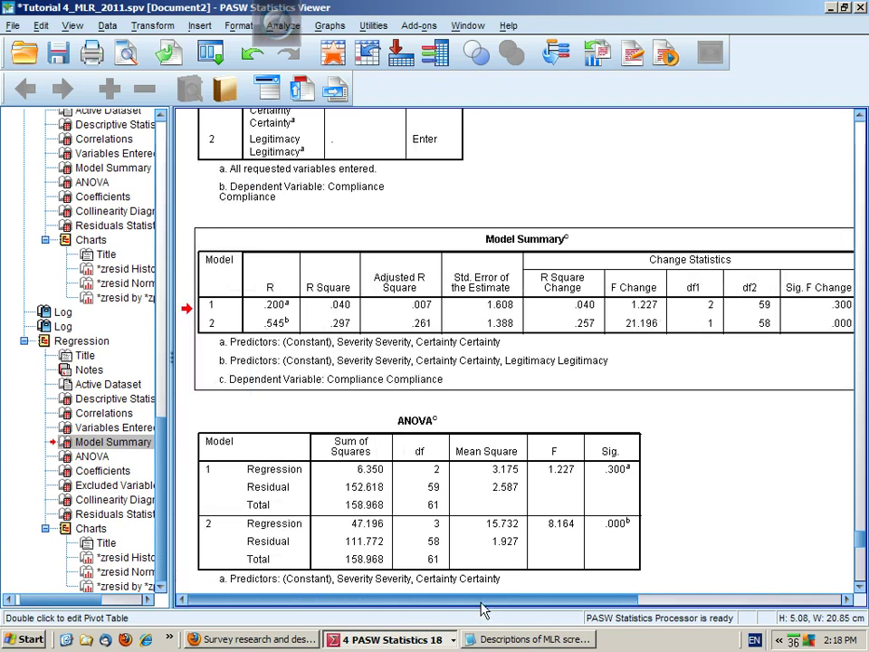